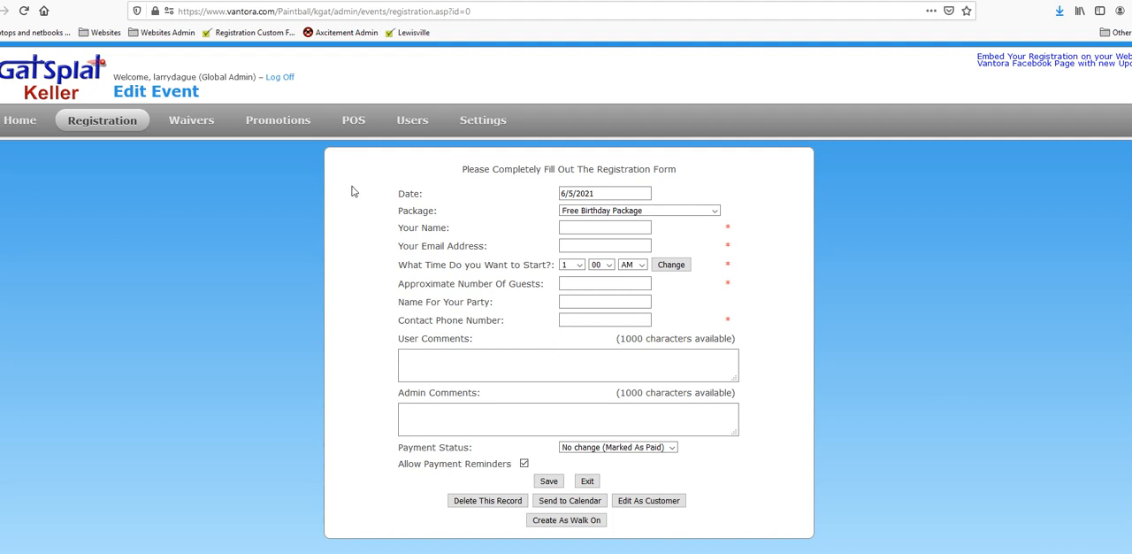
Step: Fill the registration in as a walk-on and choose the 75 Minute Axe Throwing package
left_click(583, 524)
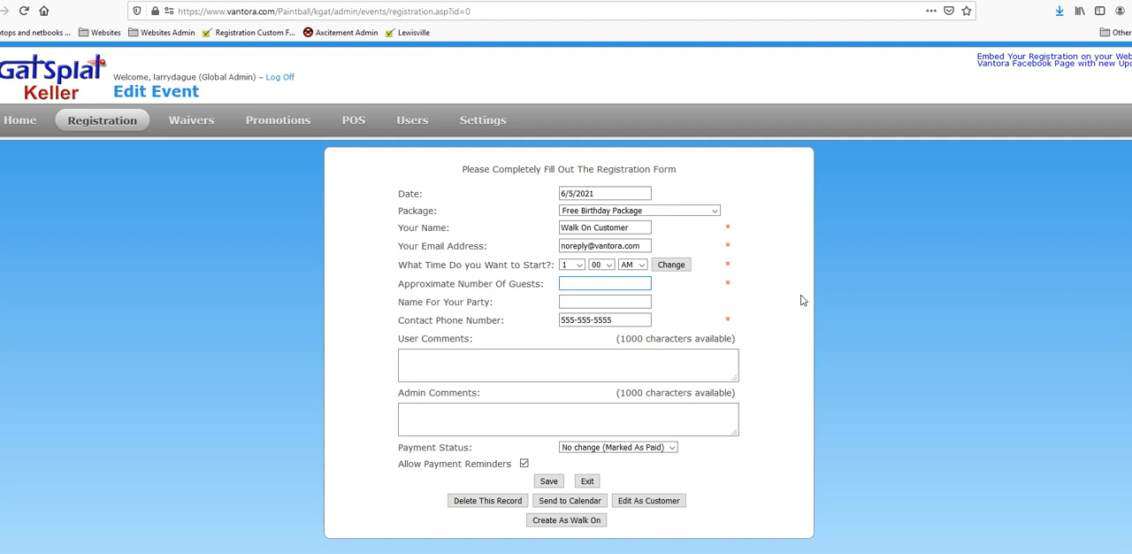
left_click(692, 212)
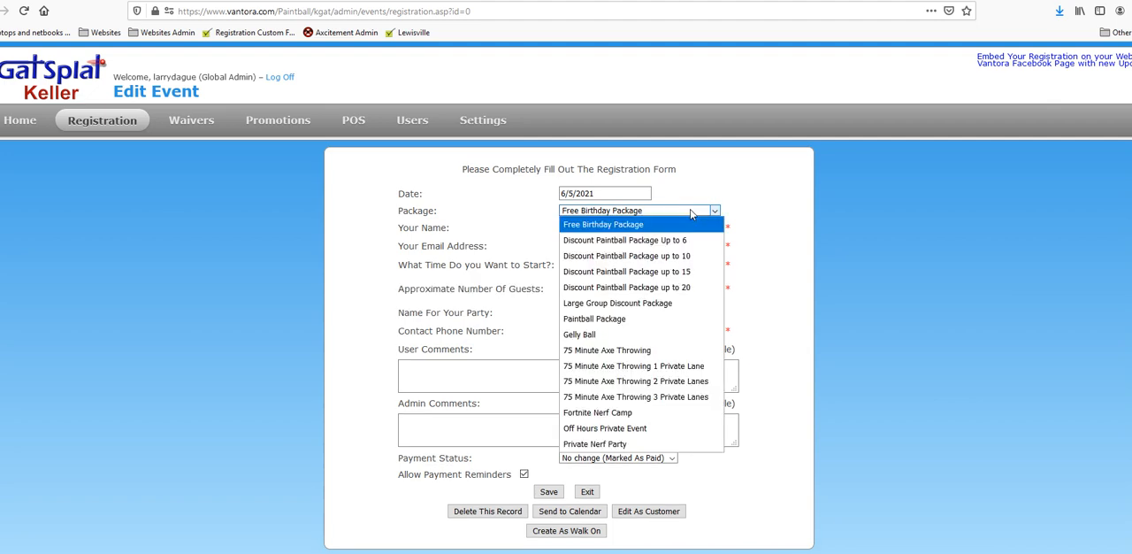
left_click(642, 351)
Step: Set the approximate number of guests to 10 and check the start times available for that group
left_click(590, 281)
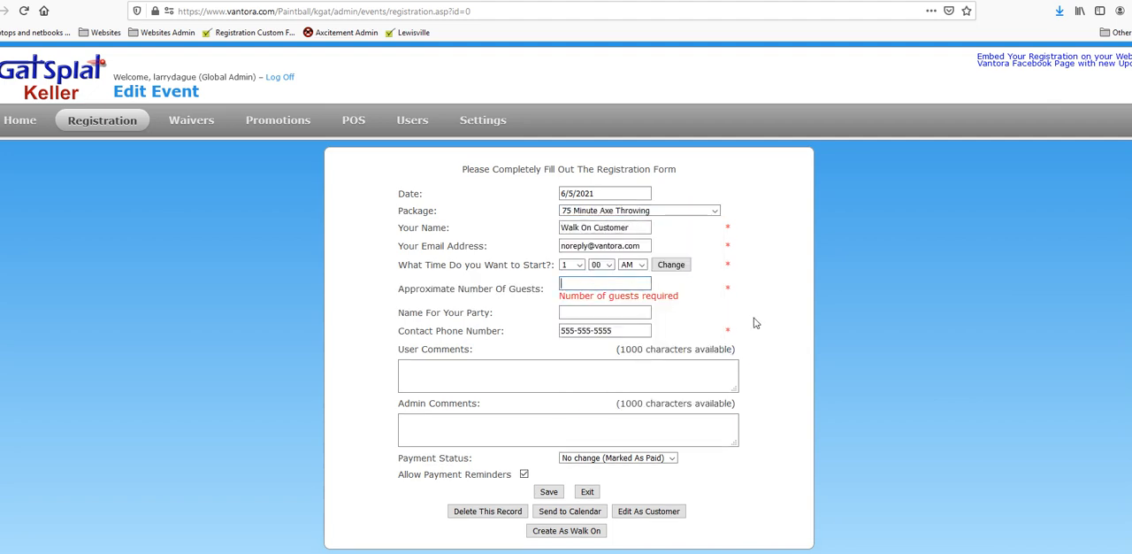
type("10")
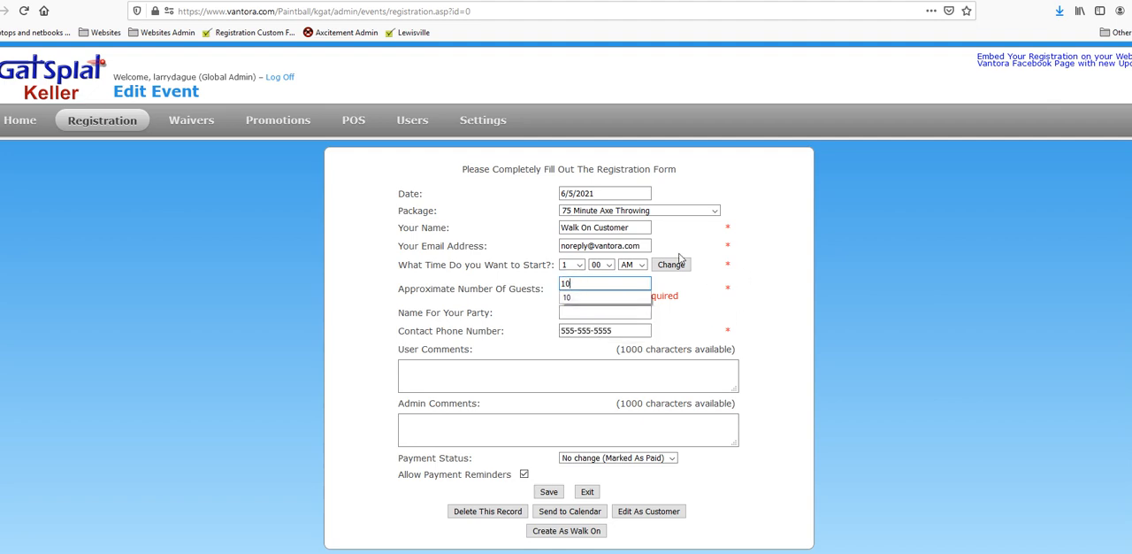
left_click(682, 271)
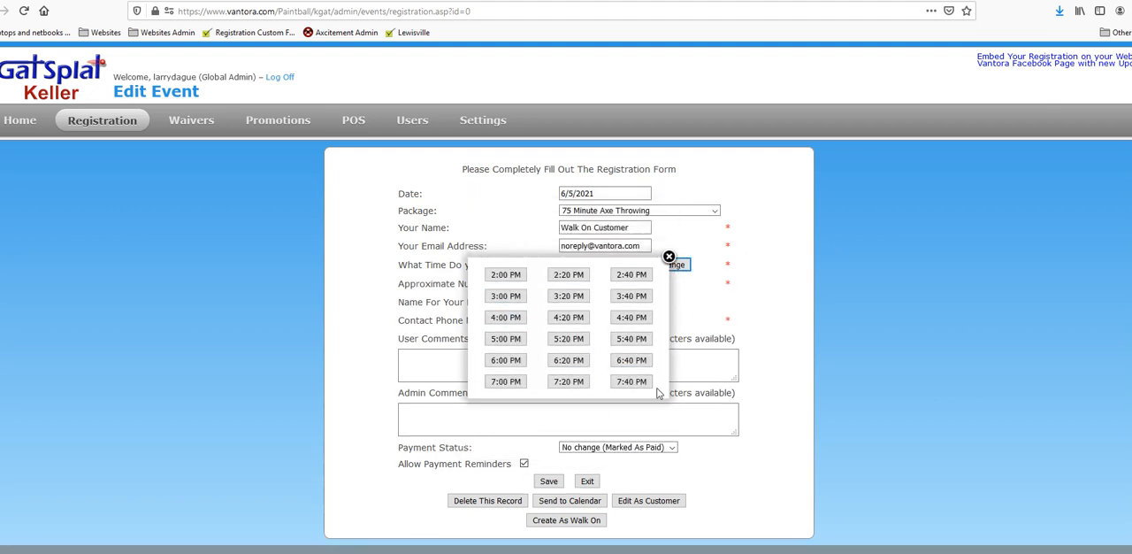
left_click(490, 276)
left_click(670, 257)
Step: Change the number of guests to 30 and check which start times are offered
left_click_drag(602, 284, 491, 281)
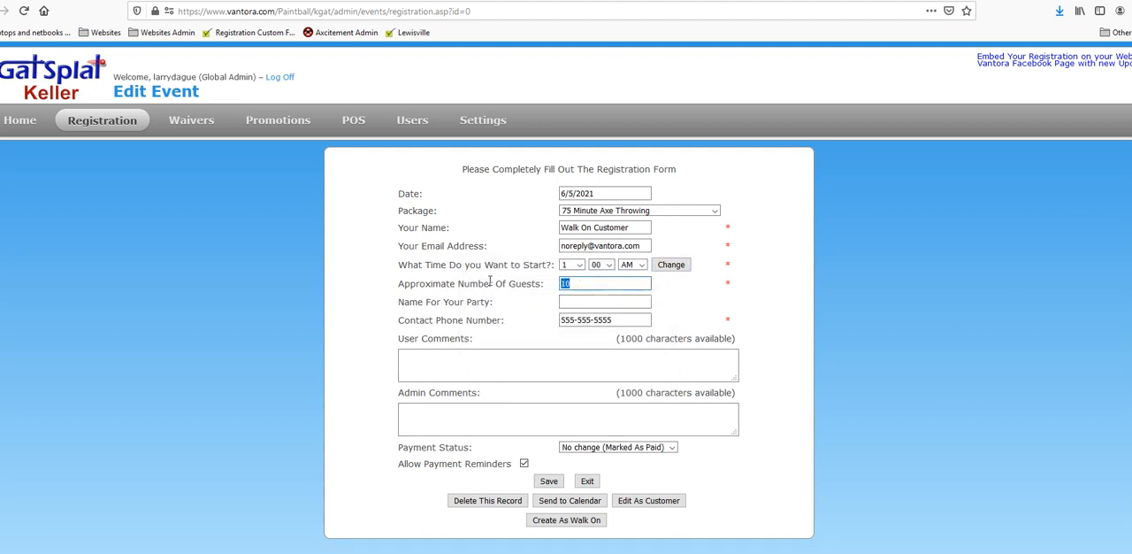
type("30")
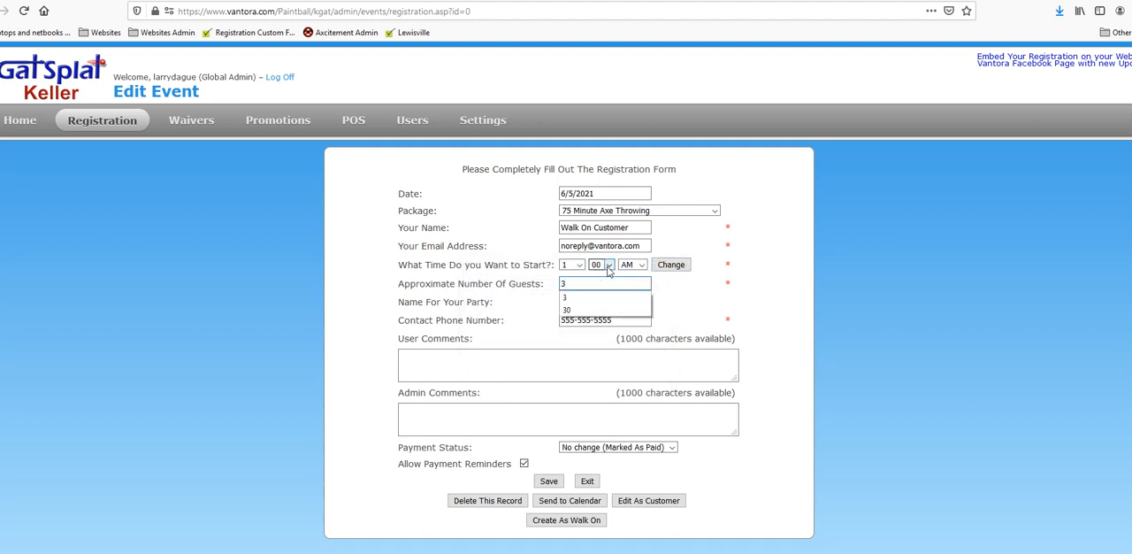
left_click(671, 267)
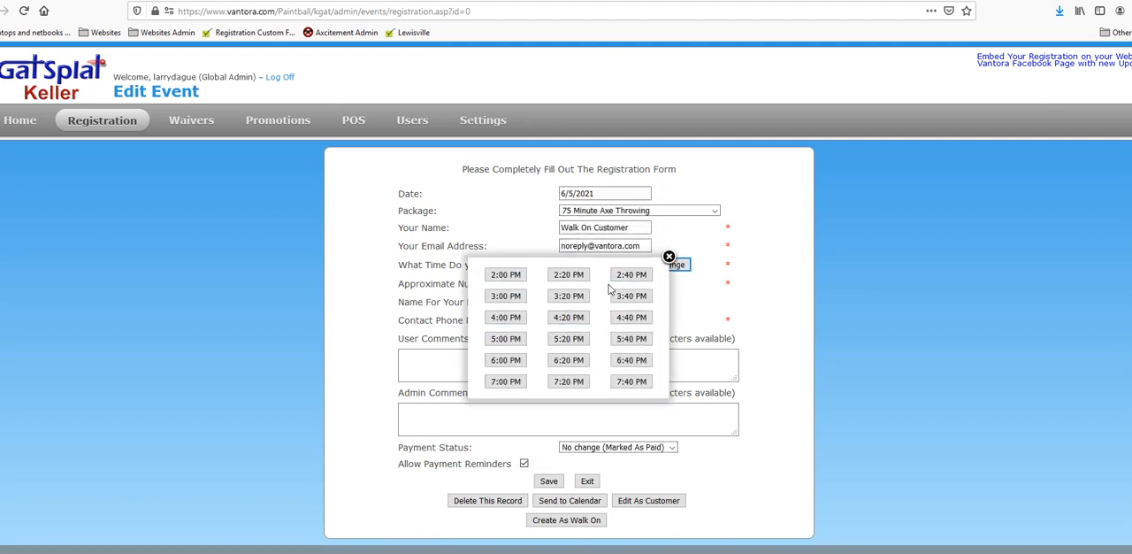
left_click(669, 256)
Step: Raise the number of guests to 40 and review the start times offered for that group size
left_click_drag(573, 283, 528, 283)
type("40")
left_click(673, 267)
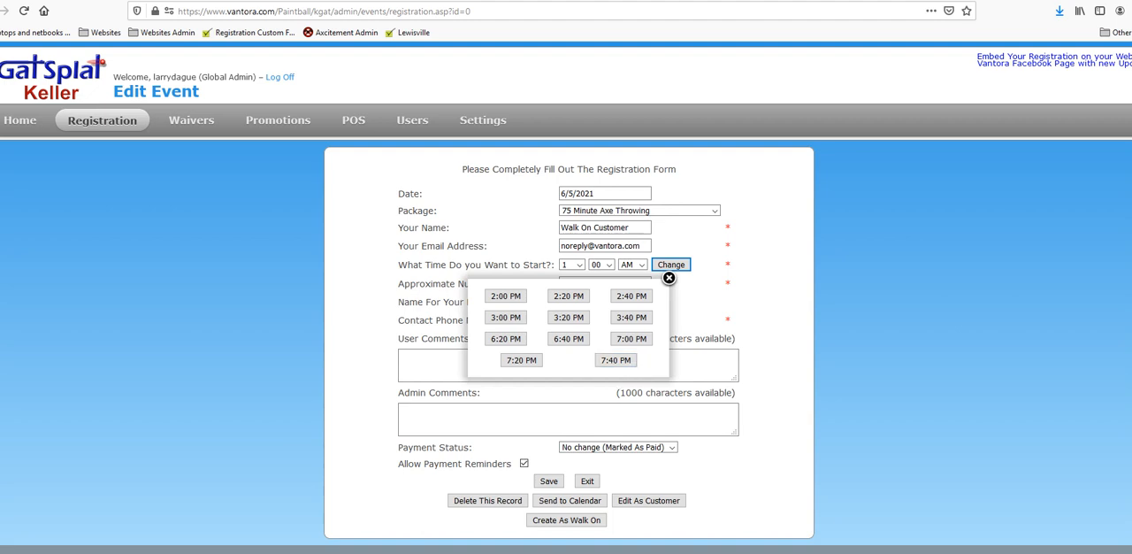
mouse_move(324, 553)
left_click(669, 278)
Step: Re-enter 40 as the number of guests and book the walk-on for the 2:00 PM start time
left_click(574, 283)
type("40")
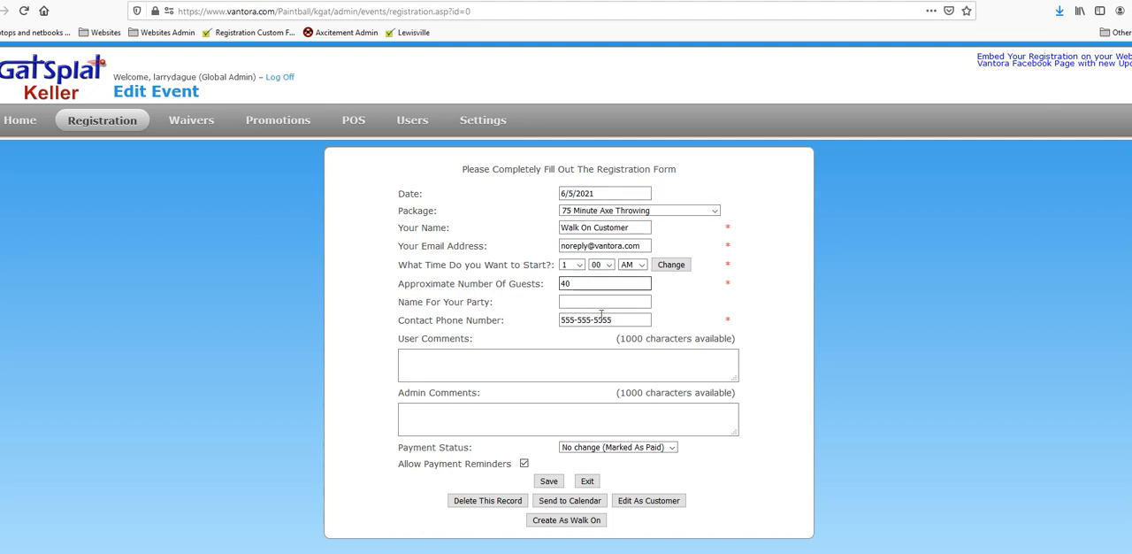
left_click(669, 265)
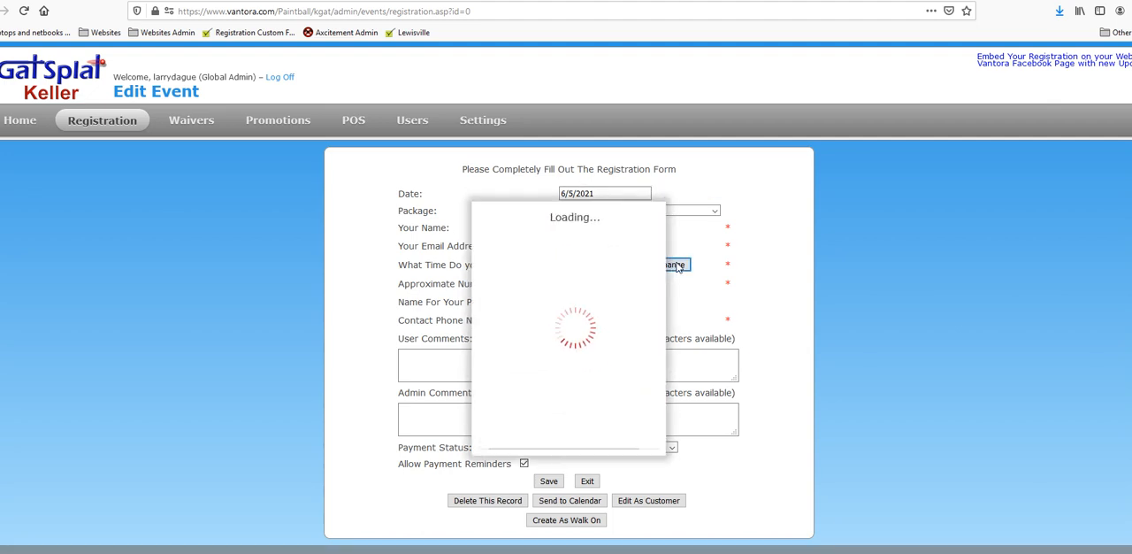
left_click(669, 278)
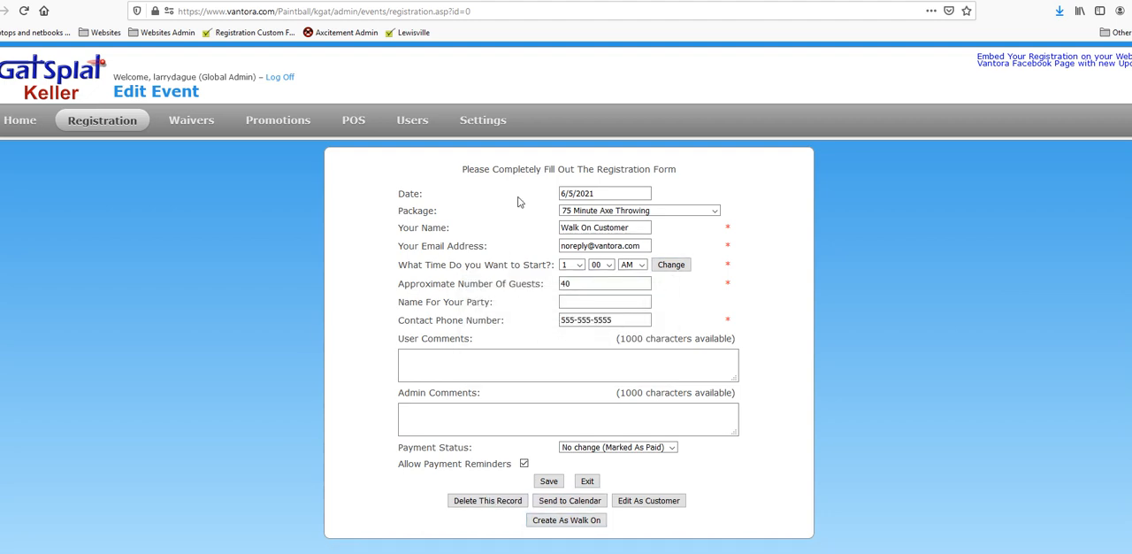
left_click(672, 267)
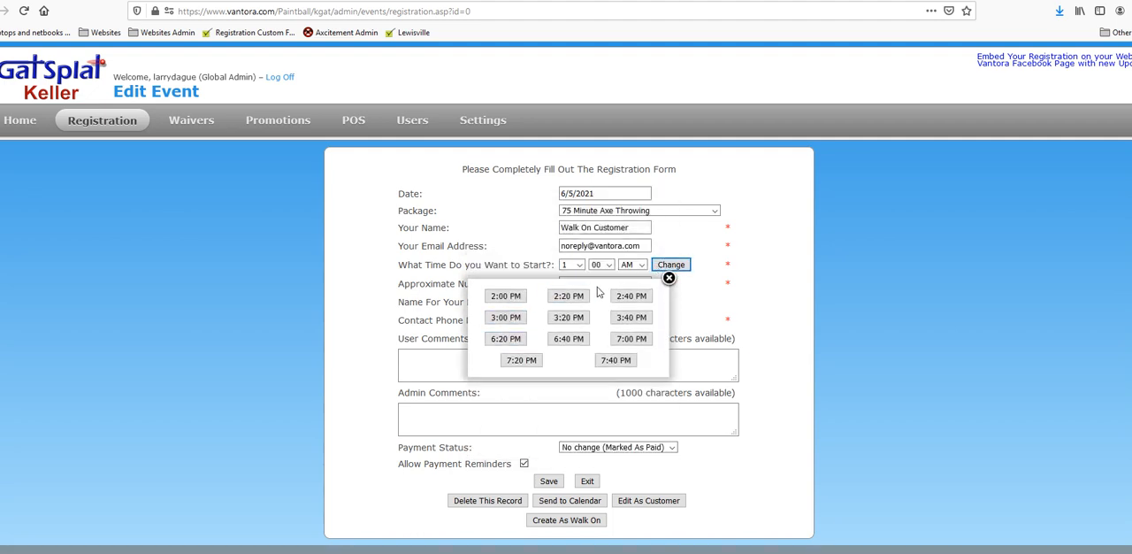
left_click(503, 303)
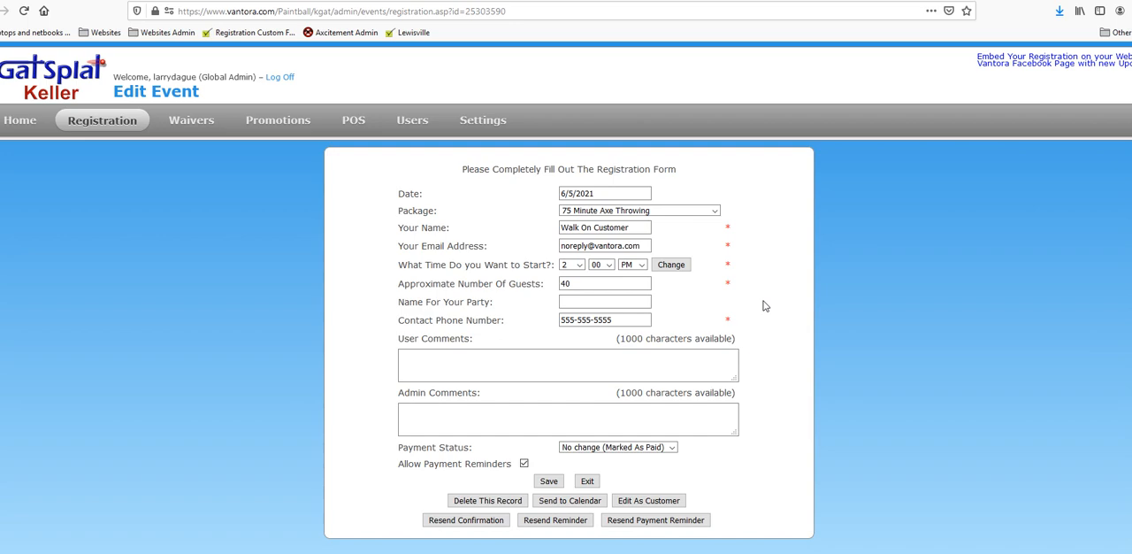
Step: Open the bookings list and look for the new walk-on axe throwing booking at 2:00 PM
mouse_move(92, 123)
left_click(97, 167)
scroll(698, 326, "down", 4)
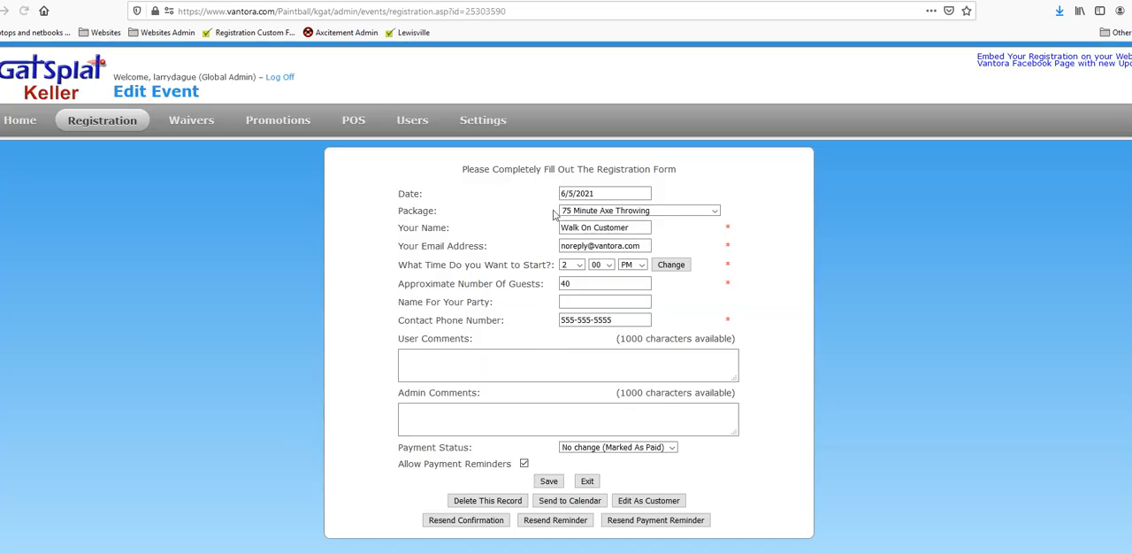
Step: Set the walk-on registration's payment status to Cancelled and save the record
left_click(617, 194)
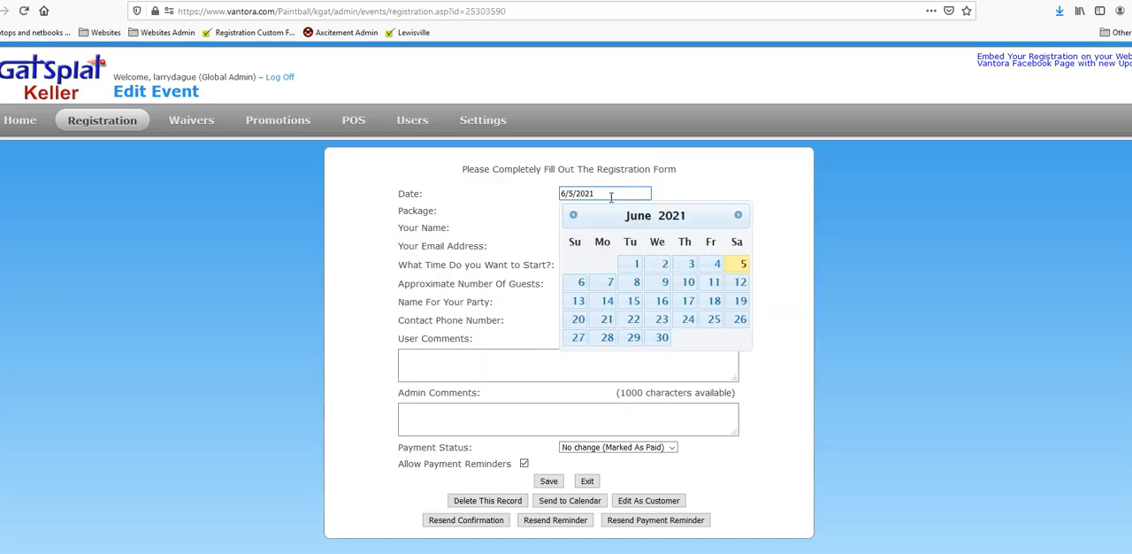
left_click(671, 451)
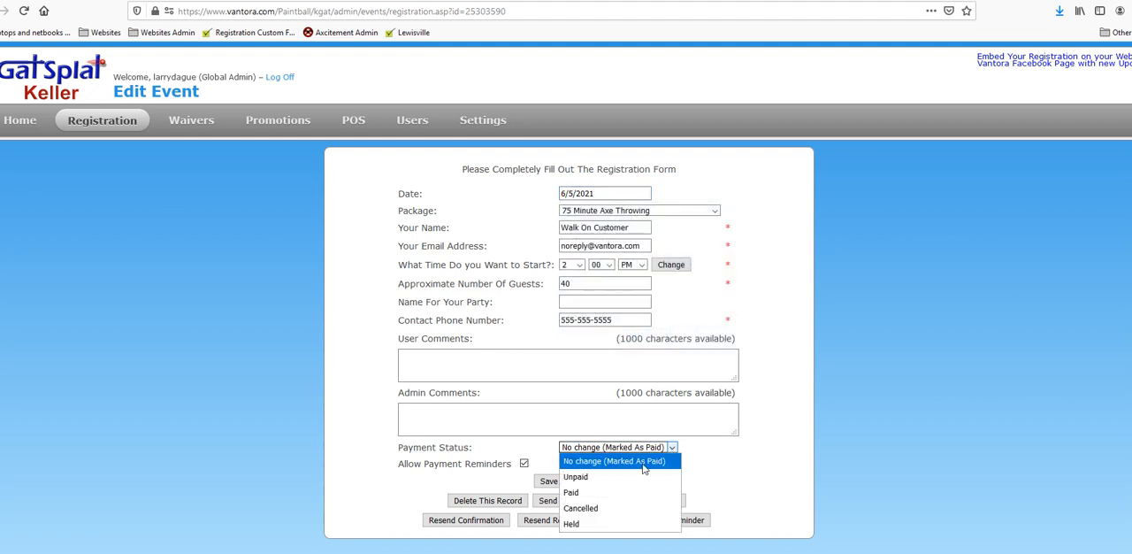
left_click(601, 506)
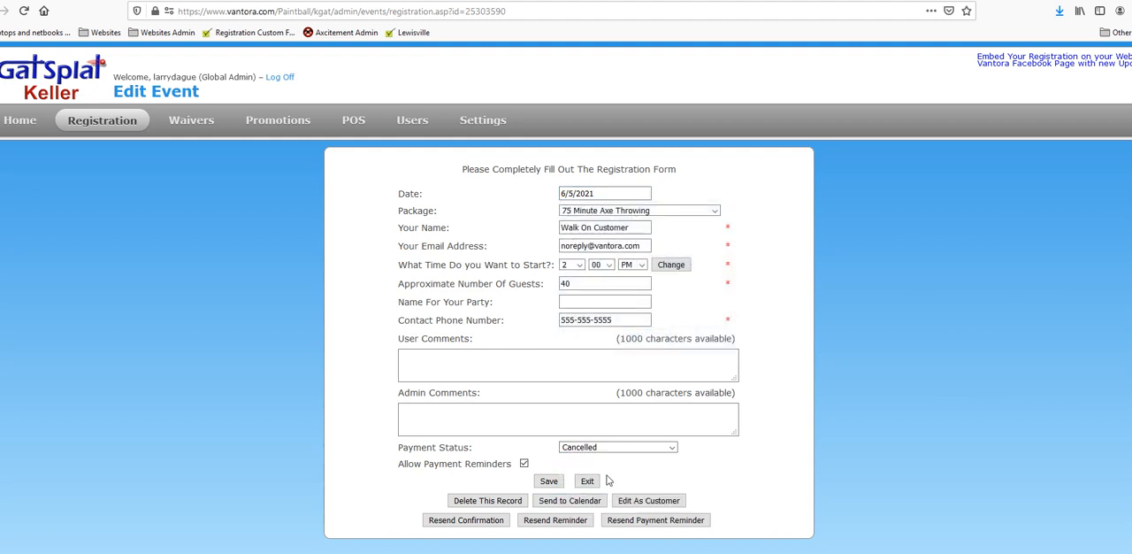
left_click(548, 481)
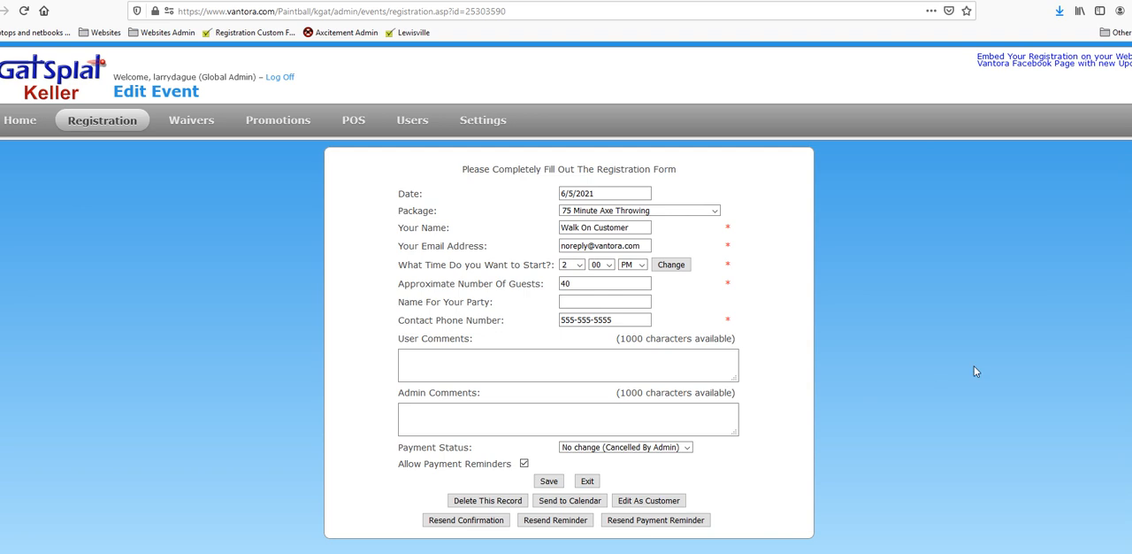
Step: Move the cancelled walk-on registration to 6/1/2021 and save it
left_click(626, 191)
left_click(636, 264)
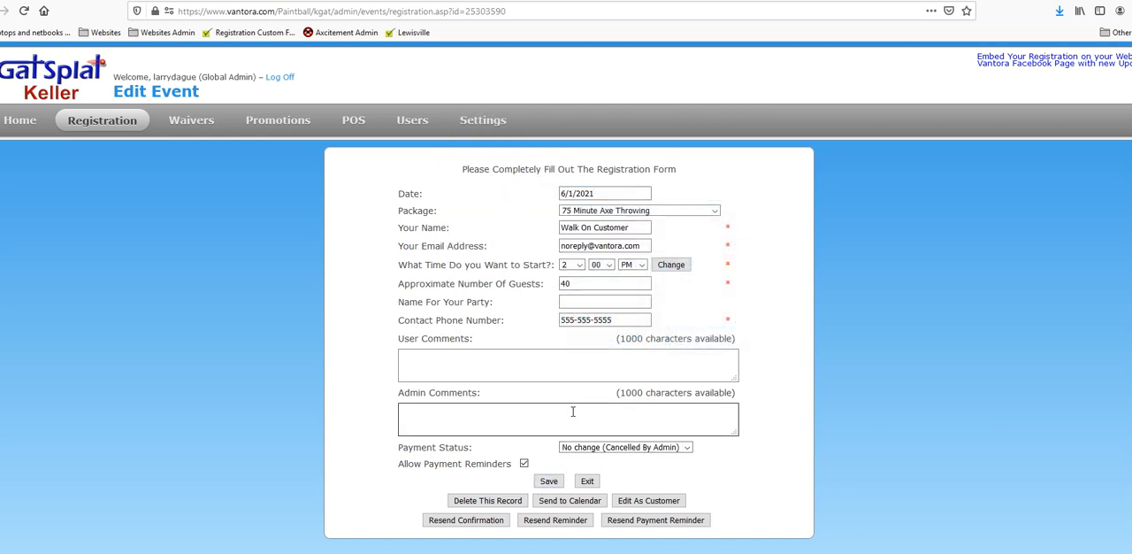
left_click(552, 485)
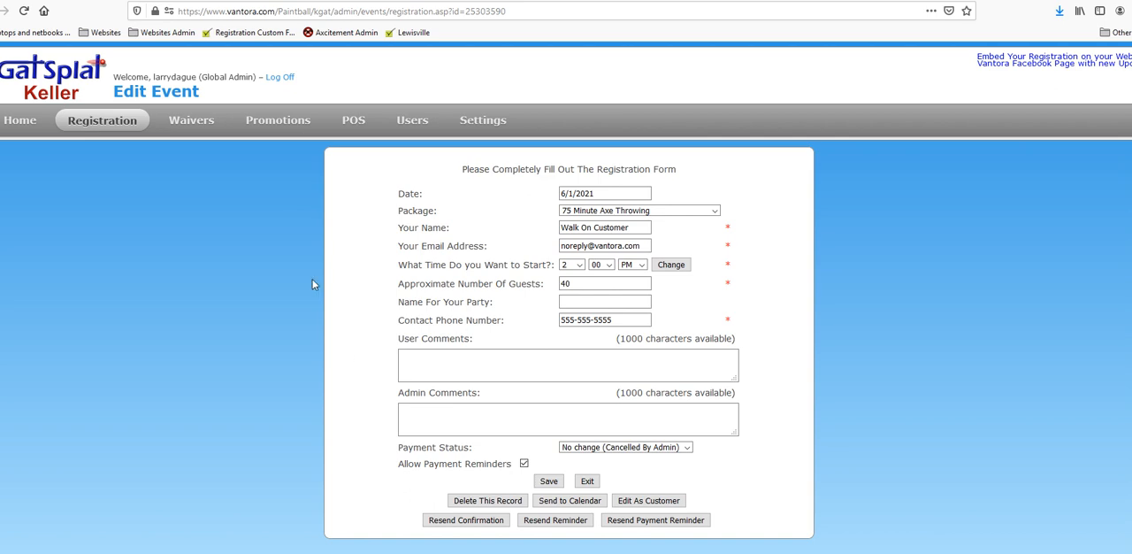
Step: Start a new registration and fill it in with the walk-on customer details
mouse_move(114, 127)
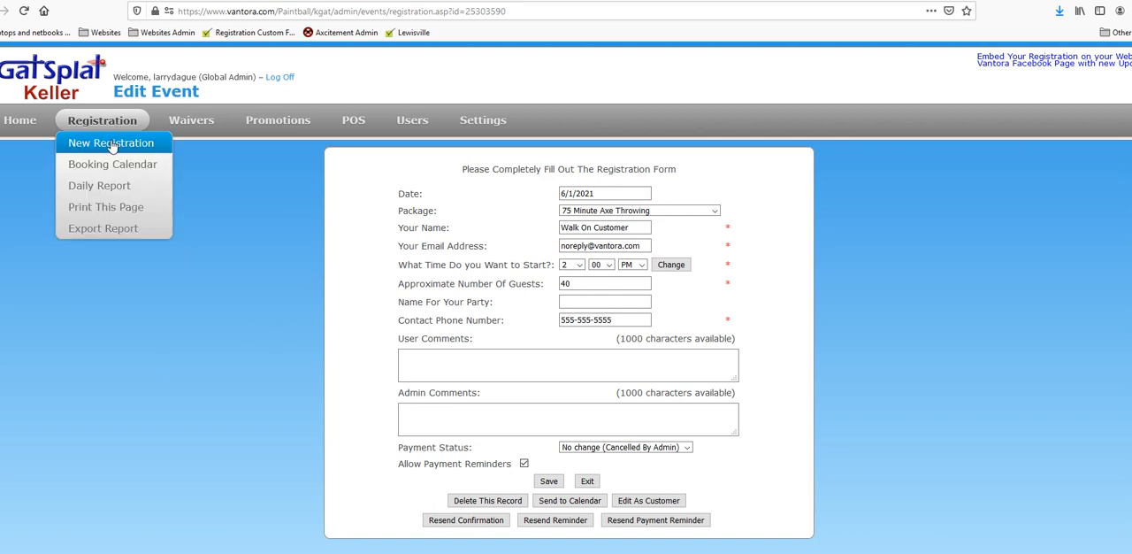
left_click(113, 143)
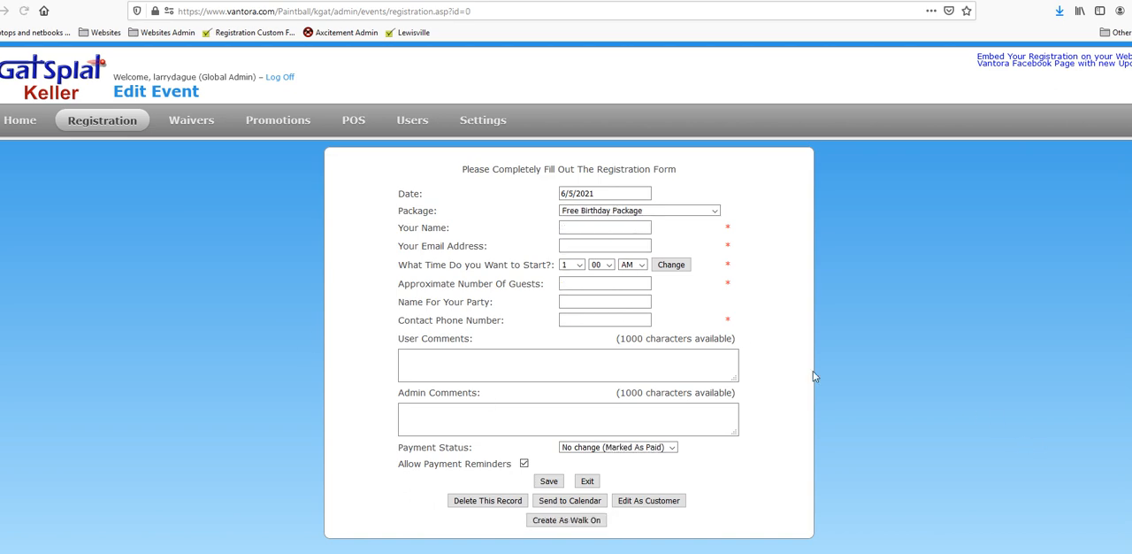
left_click(581, 521)
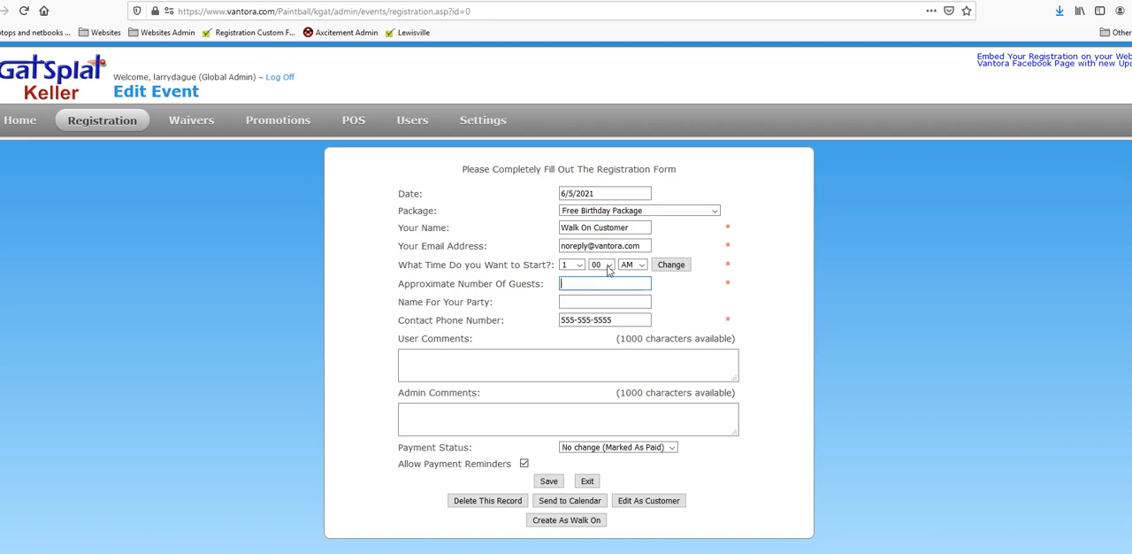
left_click(647, 213)
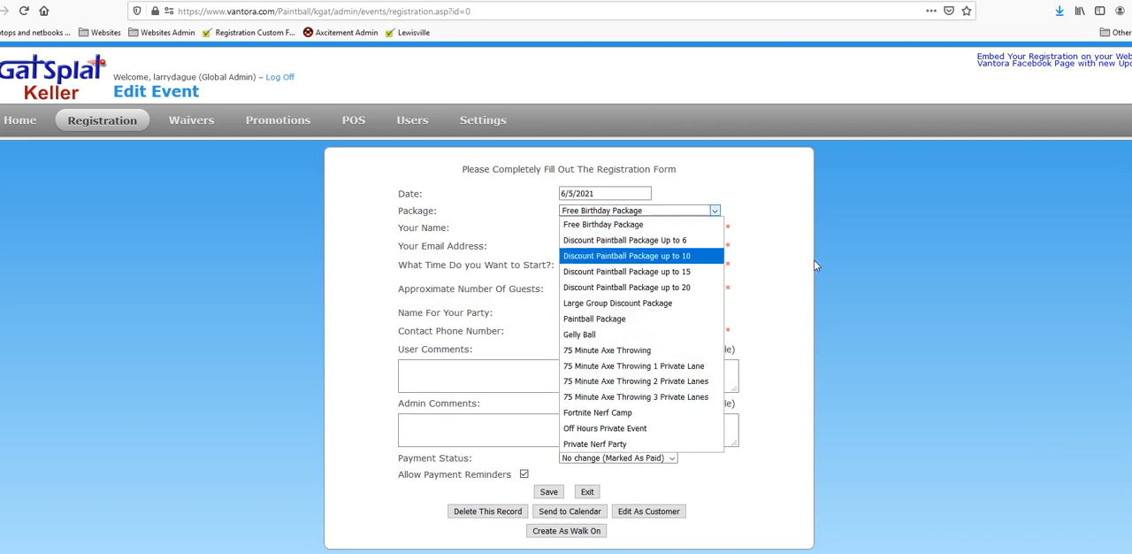
left_click(932, 300)
left_click(620, 283)
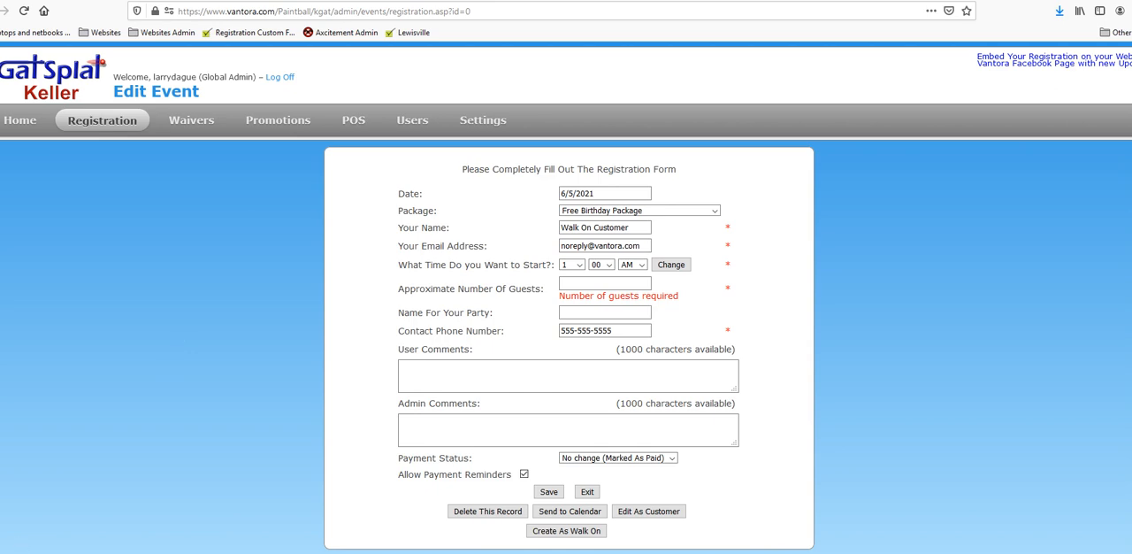
mouse_move(263, 553)
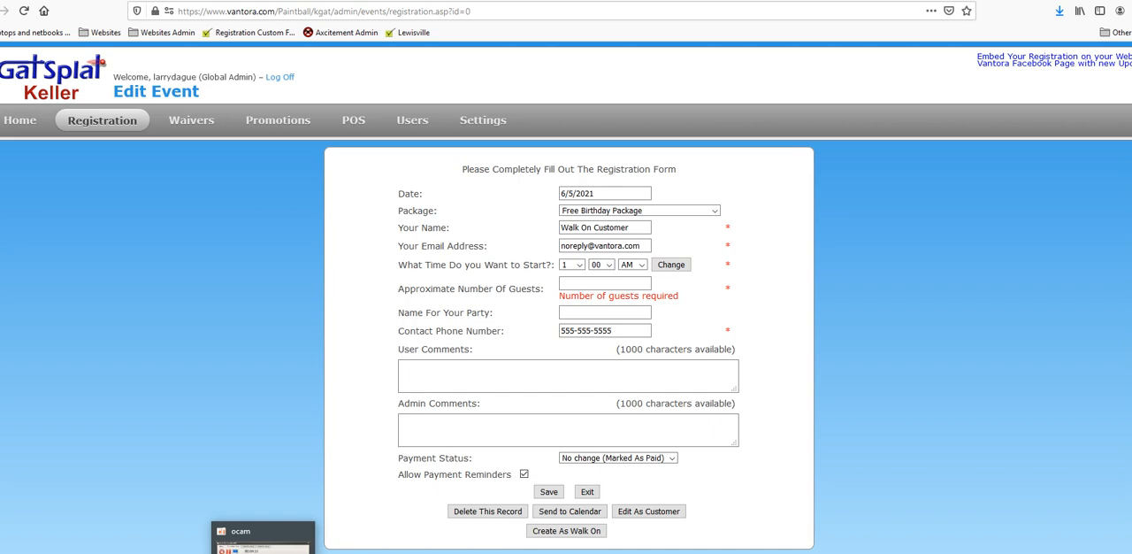